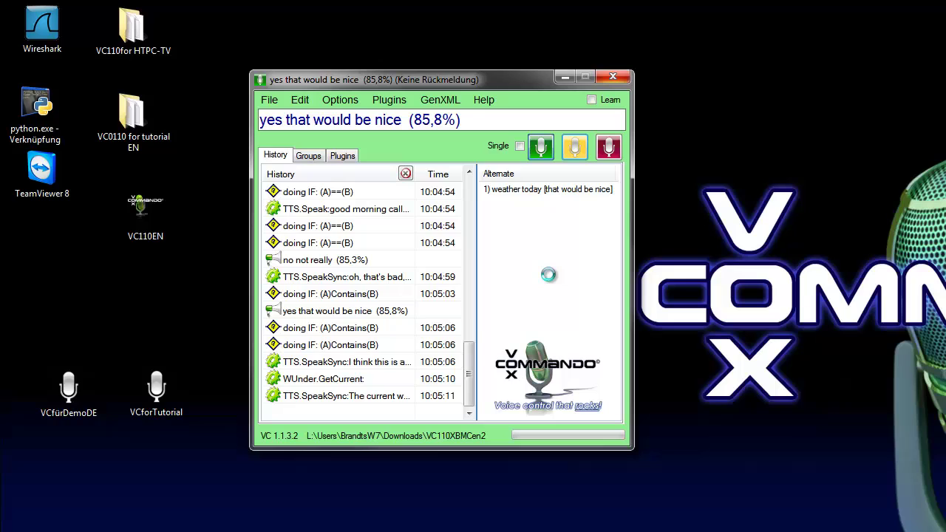
Toggle the engine between standby and Off, leaving voice recognition switched off
left_click(578, 148)
left_click(609, 151)
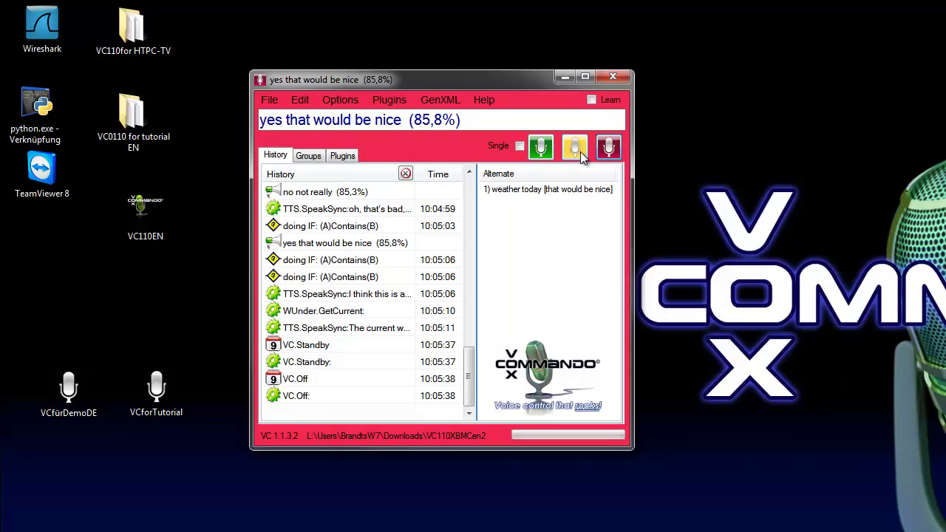
left_click(575, 148)
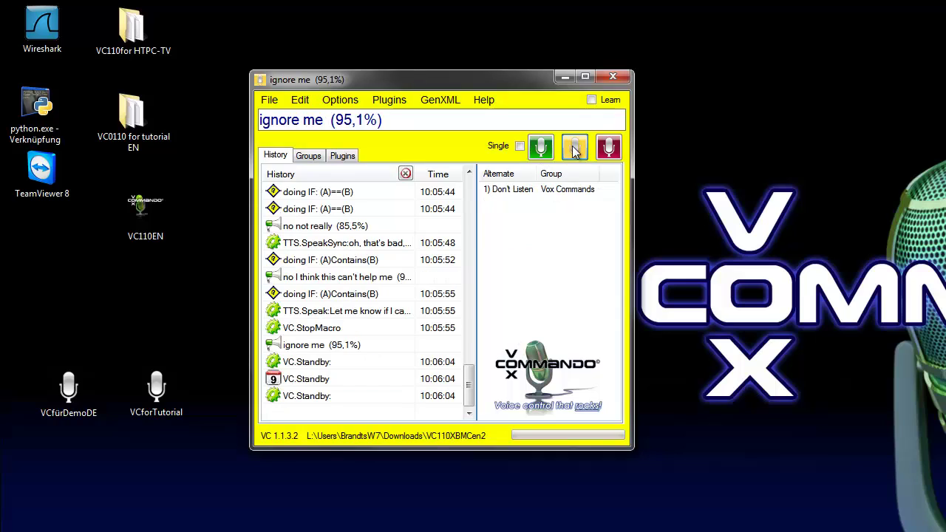
left_click(611, 149)
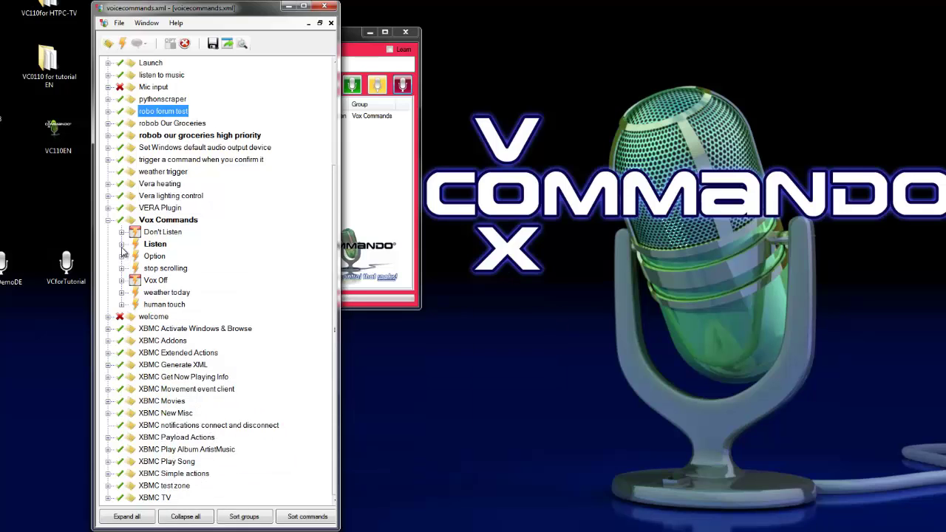
Expand Listen in Vox Commands to reveal its greeting and wake-up phrases
left_click(122, 245)
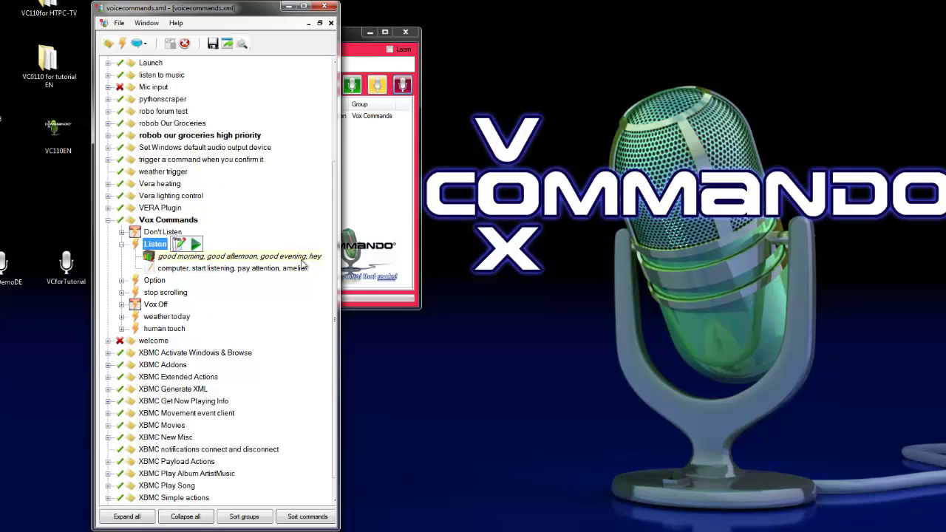
Review Listen's greeting and wake-up phrase lists, then open Listen in the Logical Command Builder
left_click(178, 268)
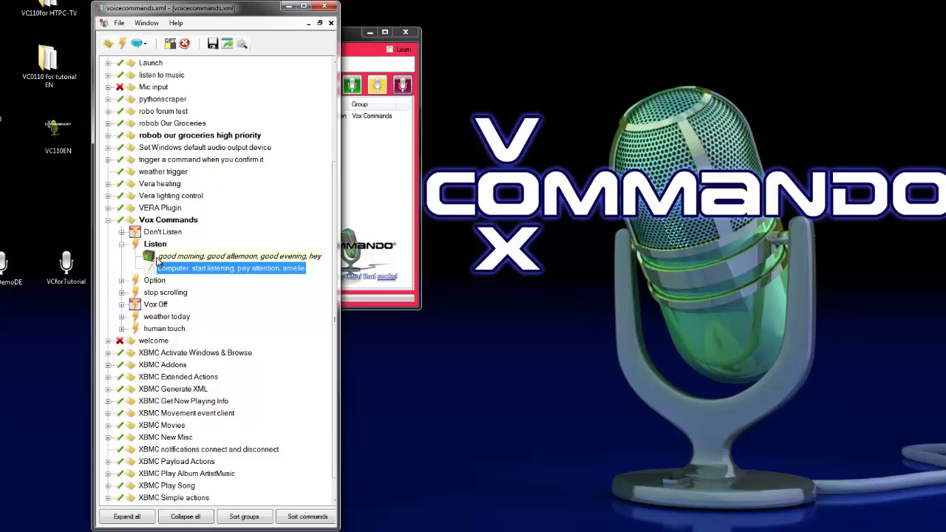
left_click(175, 258)
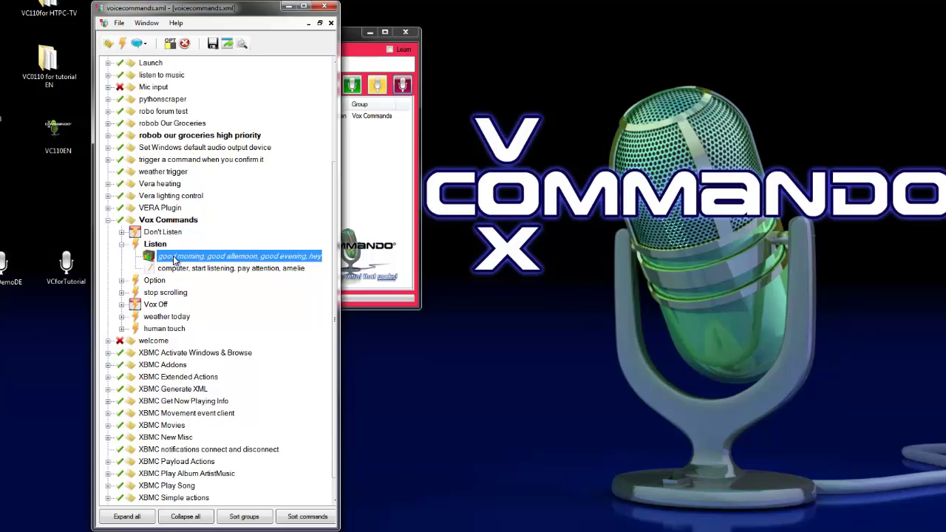
left_click(210, 268)
left_click(218, 257)
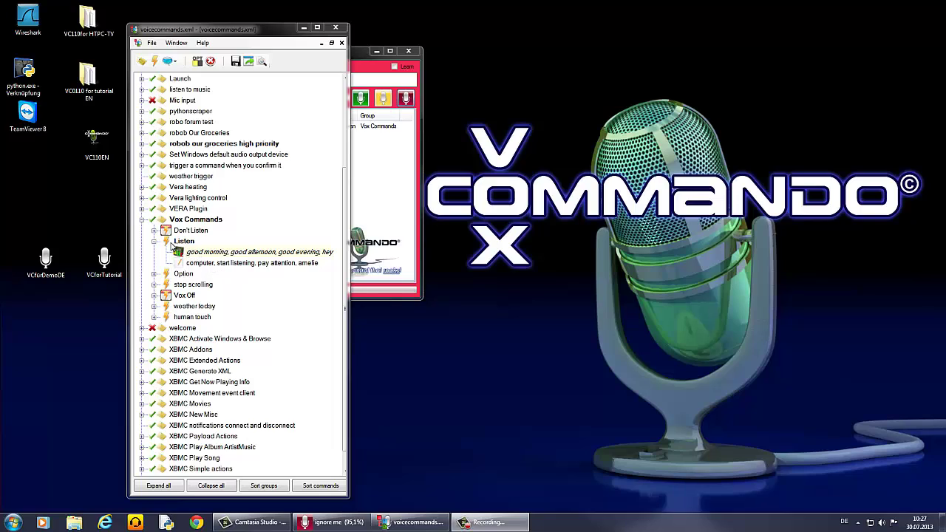
left_click(128, 244)
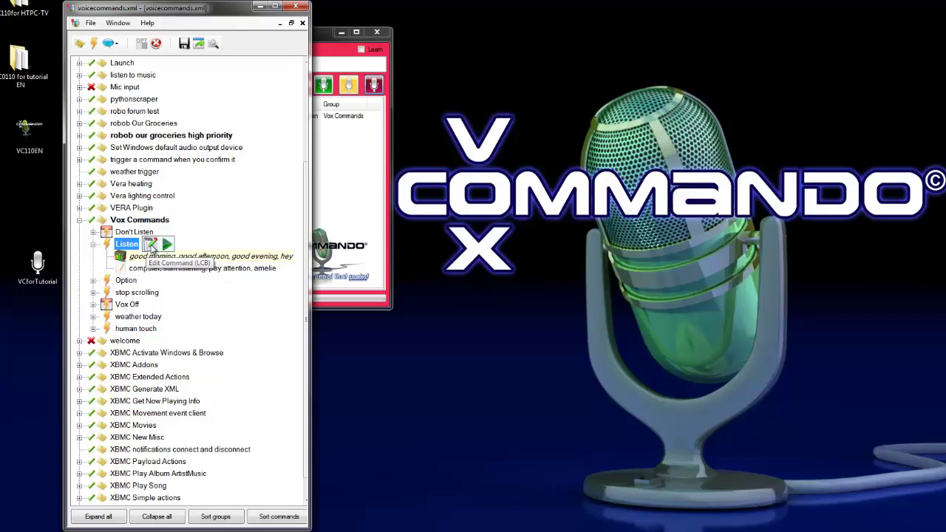
left_click(150, 245)
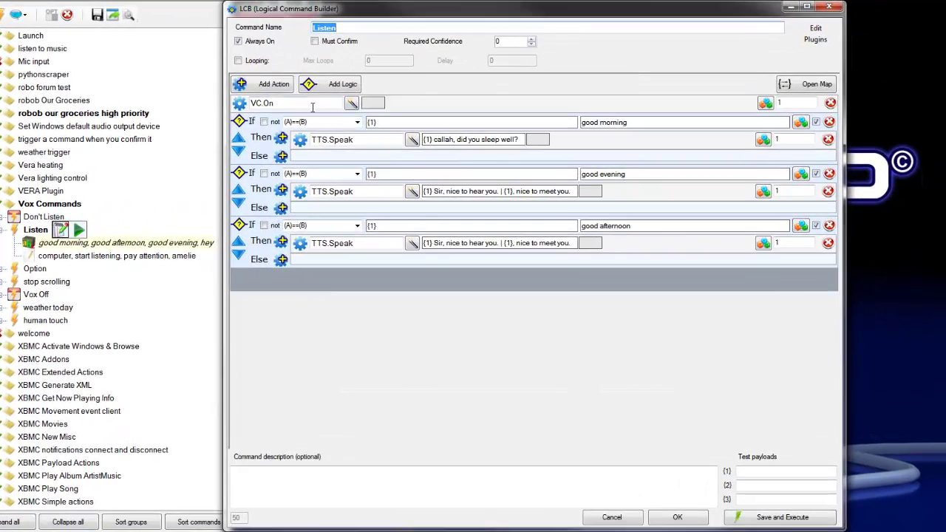
left_click(311, 104)
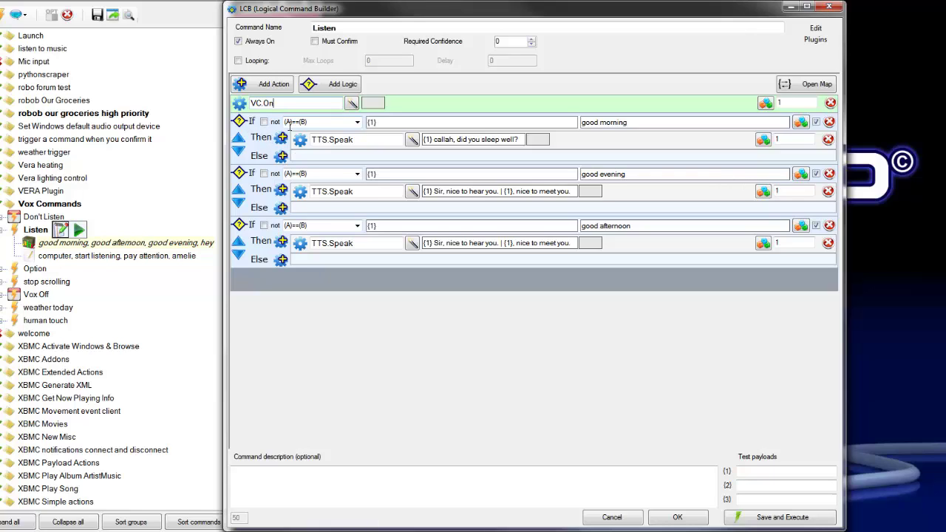
double_click(379, 122)
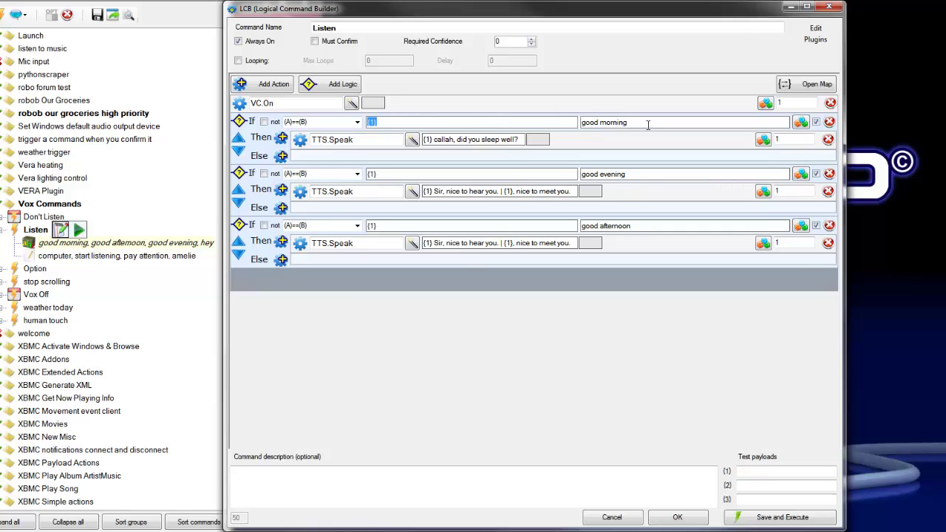
left_click(361, 140)
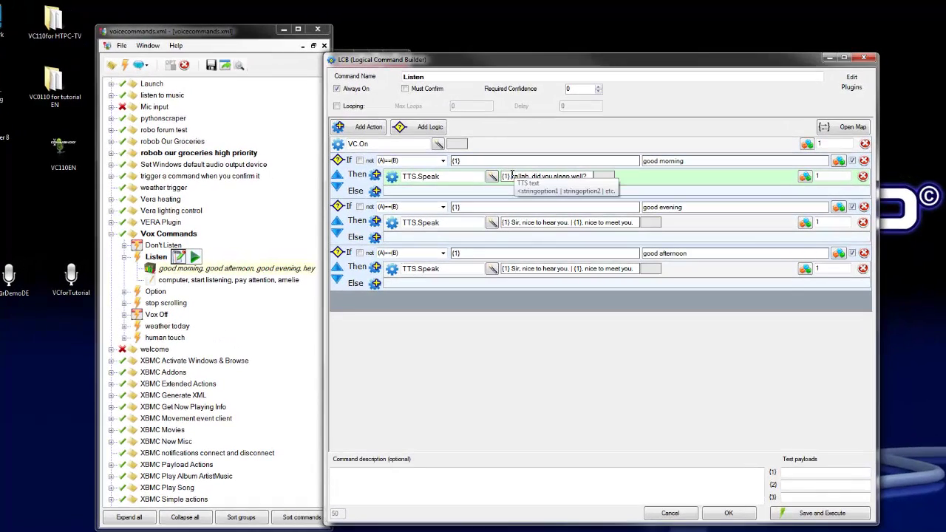
left_click_drag(512, 176, 525, 176)
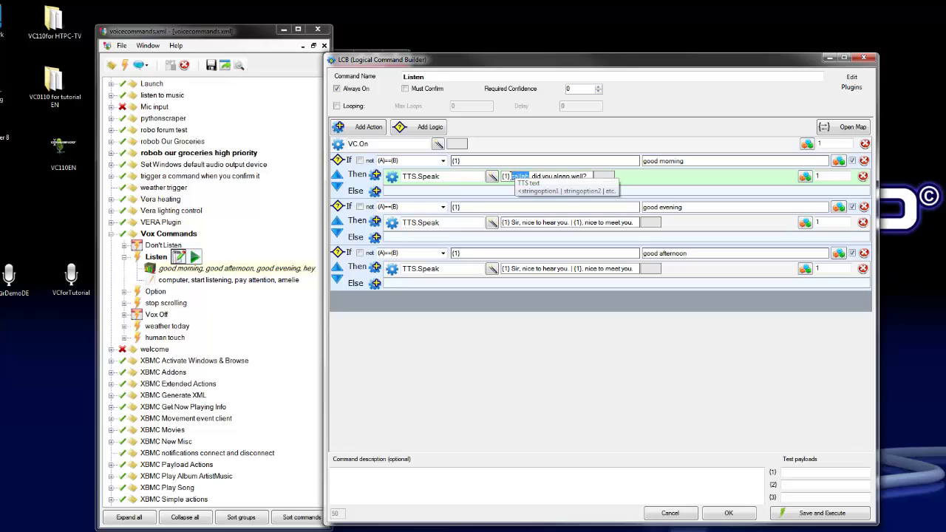
key("Left")
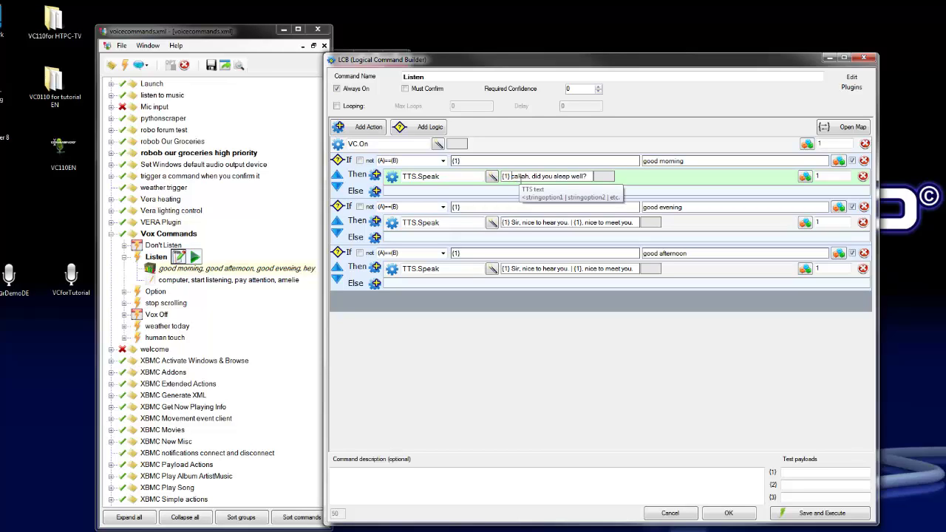
type("Kalle")
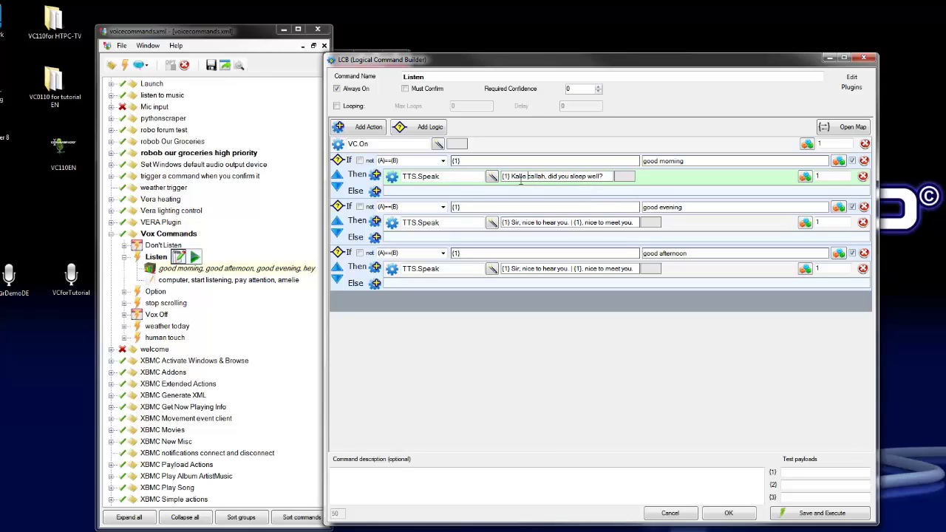
key("BackSpace")
key("BackSpace")
key("BackSpace")
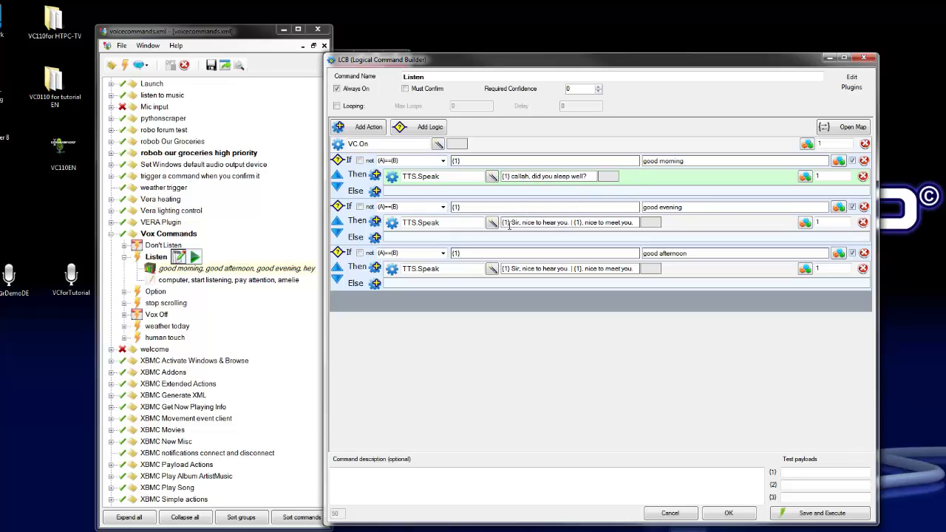
Close the builder and open human touch's humantouch.xml in a widened Payload Editor
left_click(864, 58)
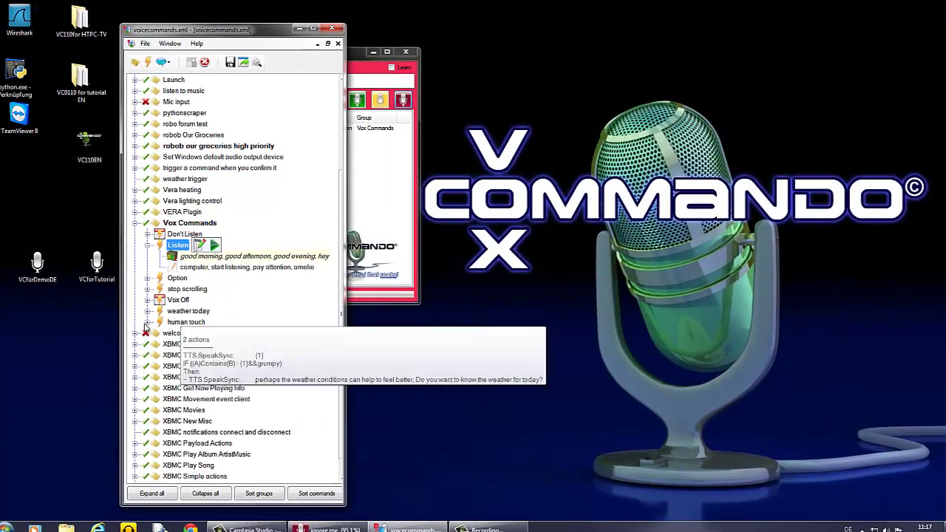
left_click(148, 324)
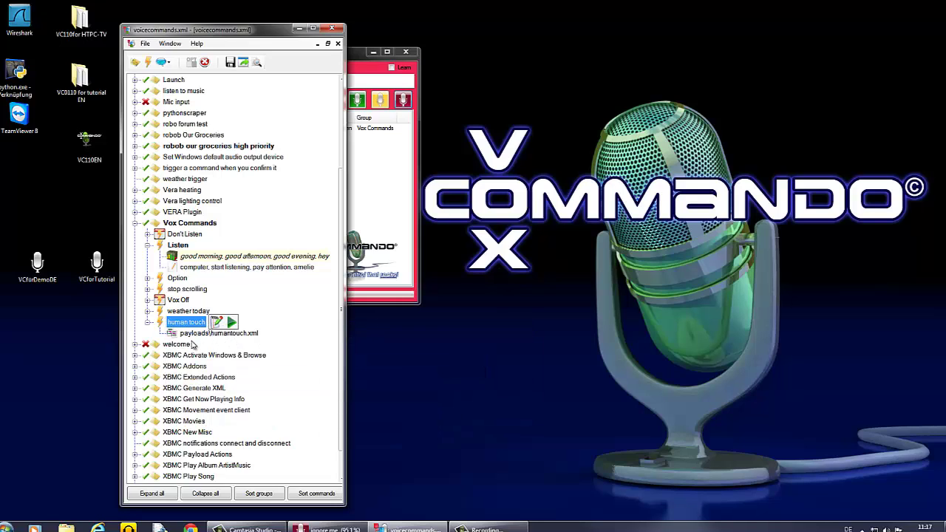
double_click(194, 333)
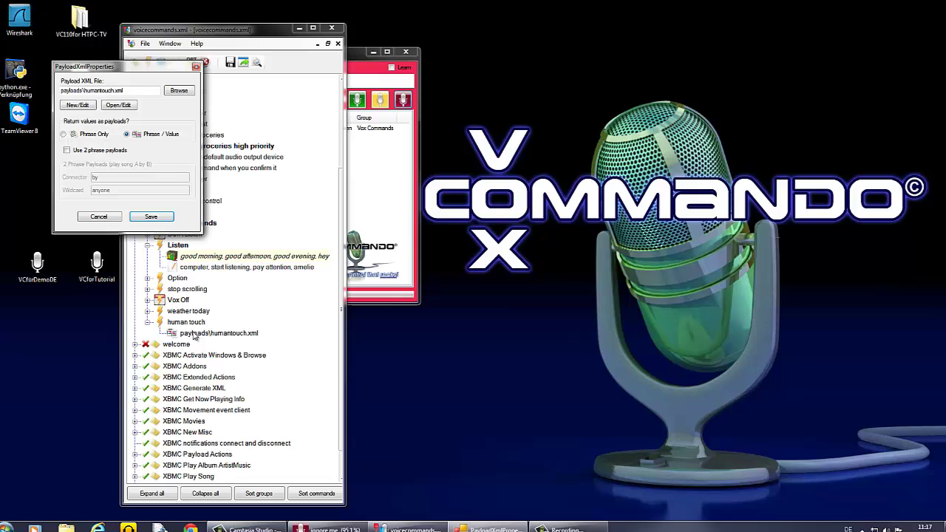
left_click(117, 105)
mouse_move(114, 26)
left_mouse_down()
mouse_move(494, 46)
mouse_move(497, 36)
left_mouse_up()
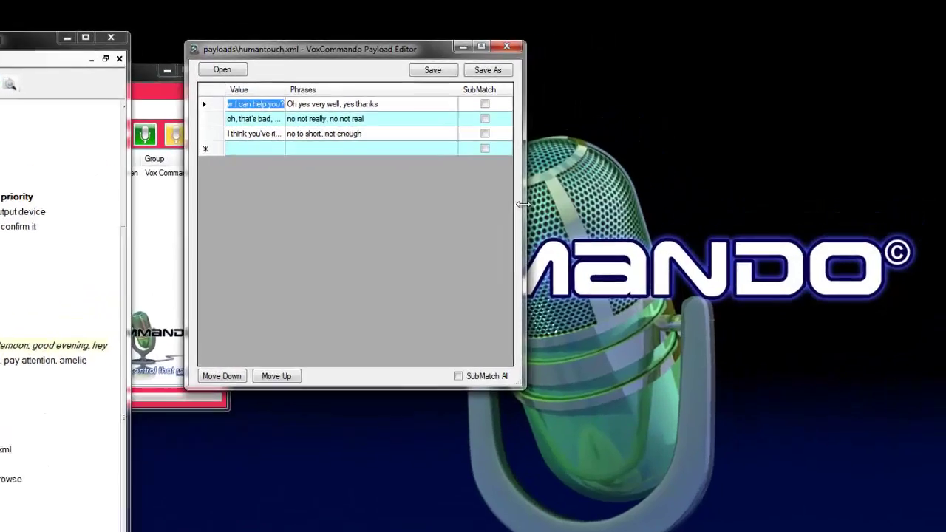
left_click_drag(636, 154, 921, 150)
left_click_drag(896, 221, 930, 220)
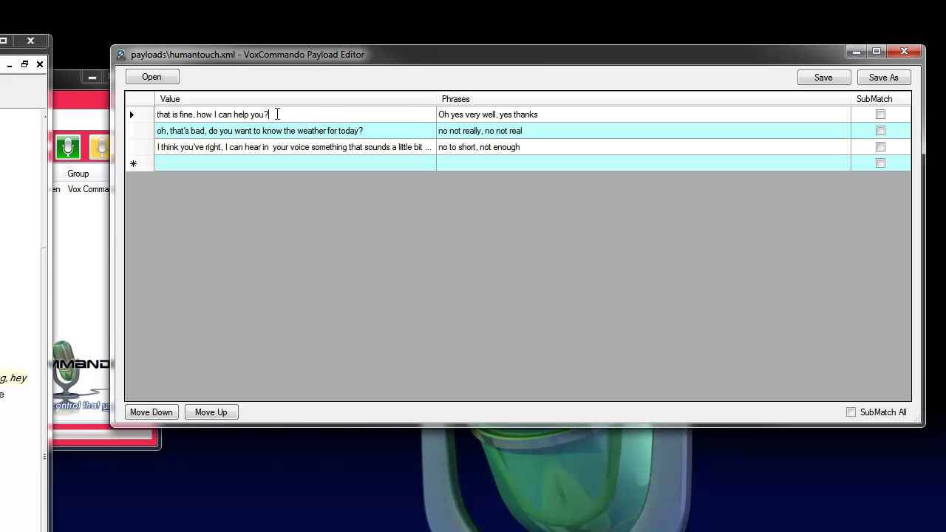
Review the three reply-and-phrase rows in humantouch.xml
left_click_drag(276, 114, 144, 114)
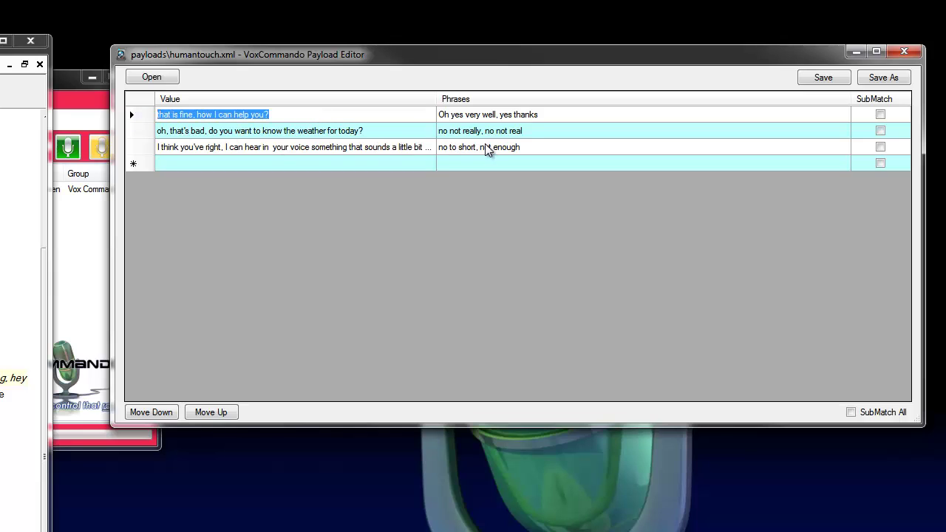
left_click(392, 131)
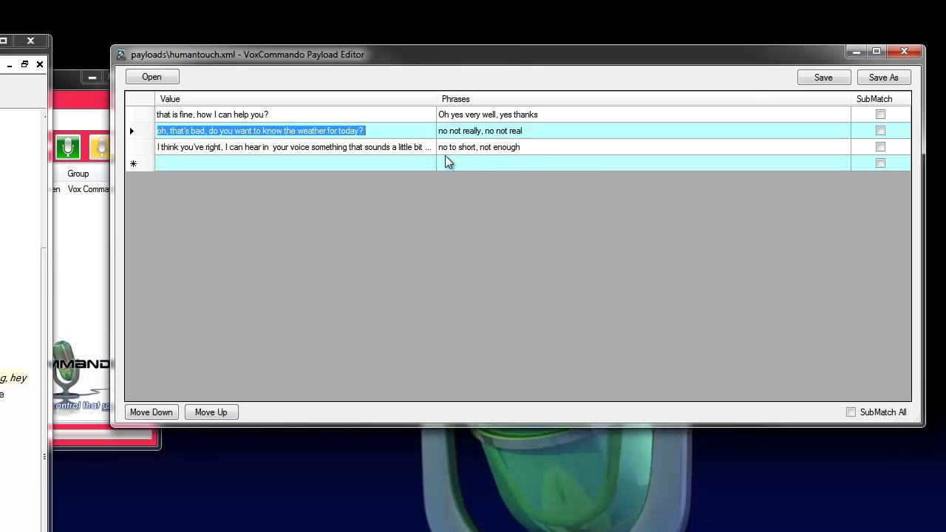
left_click(169, 147)
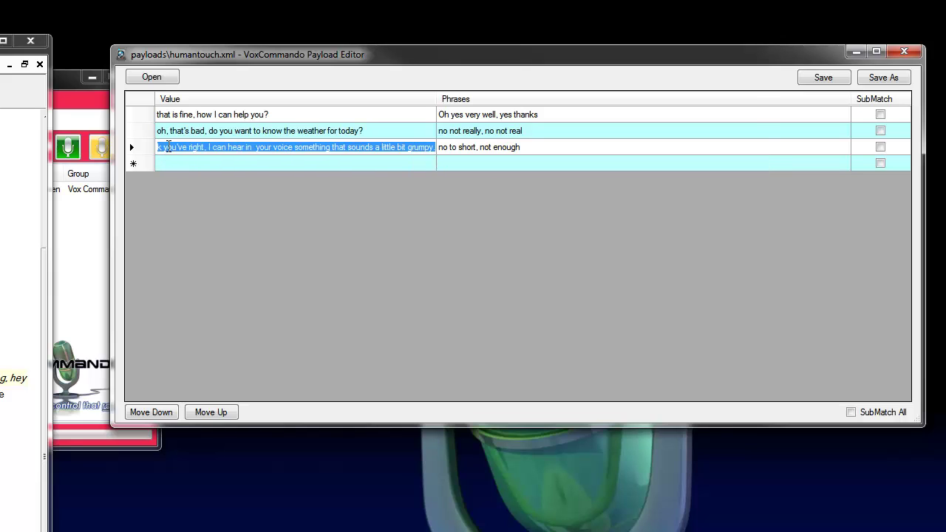
left_click(254, 164)
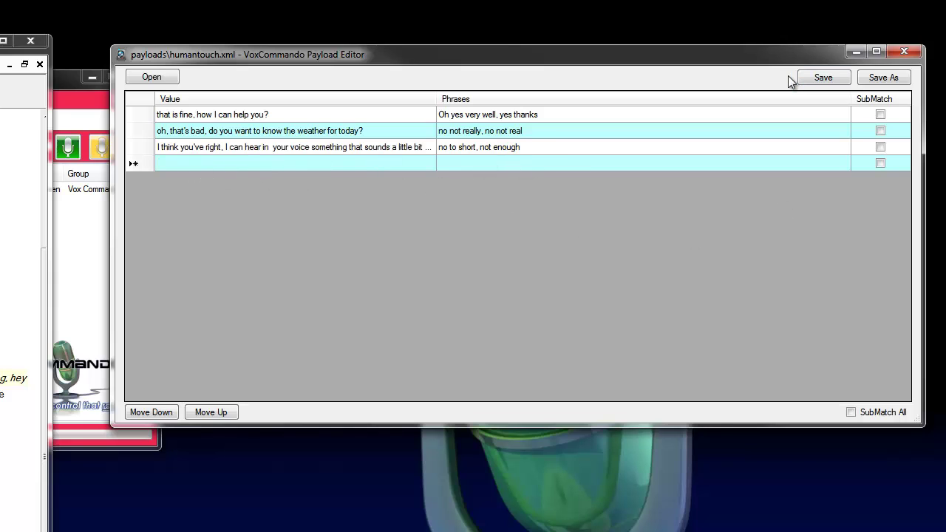
left_click(821, 78)
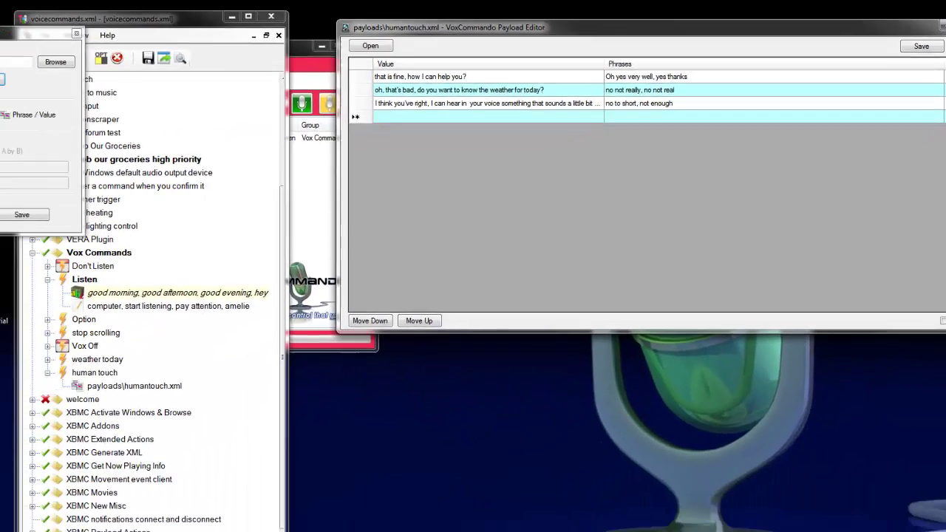
Close the Payload Editor and cancel the PayloadXmlProperties dialog without changes
left_click(929, 44)
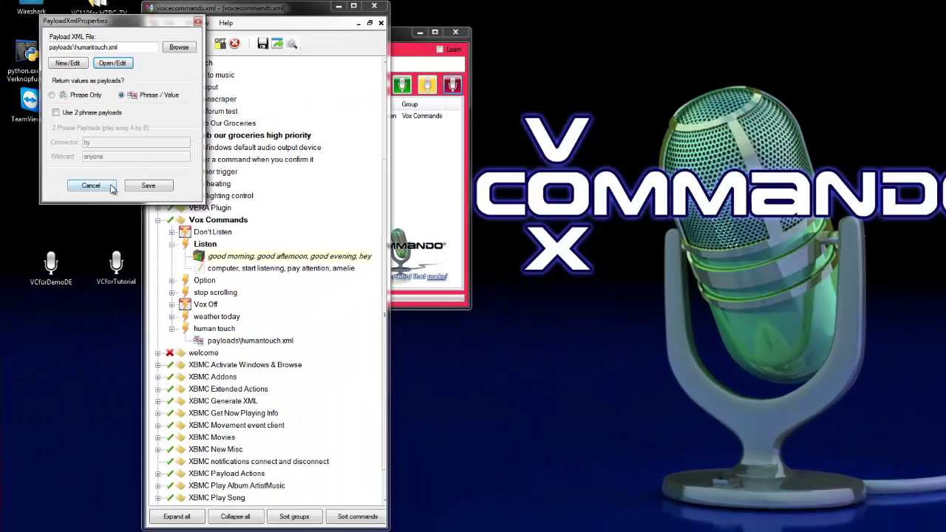
left_click(92, 186)
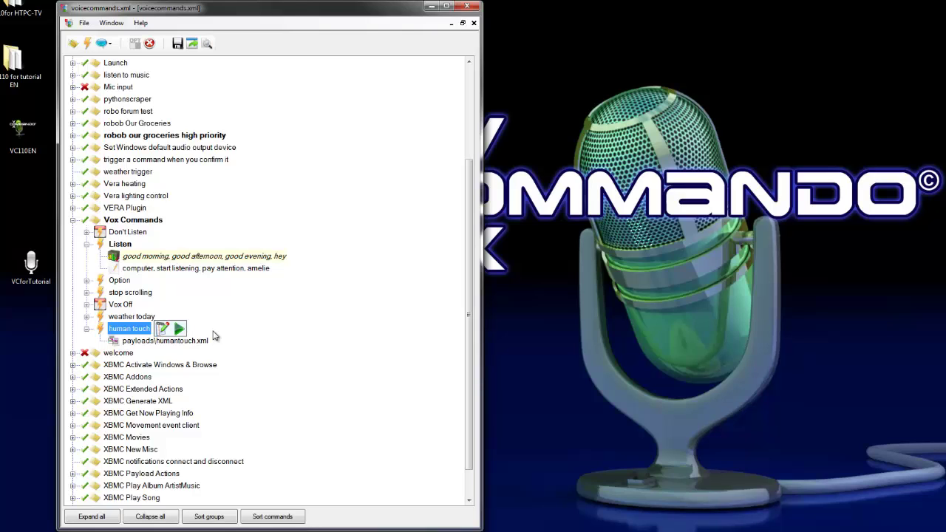
Collapse human touch and open weather today in the Logical Command Builder
left_click(87, 331)
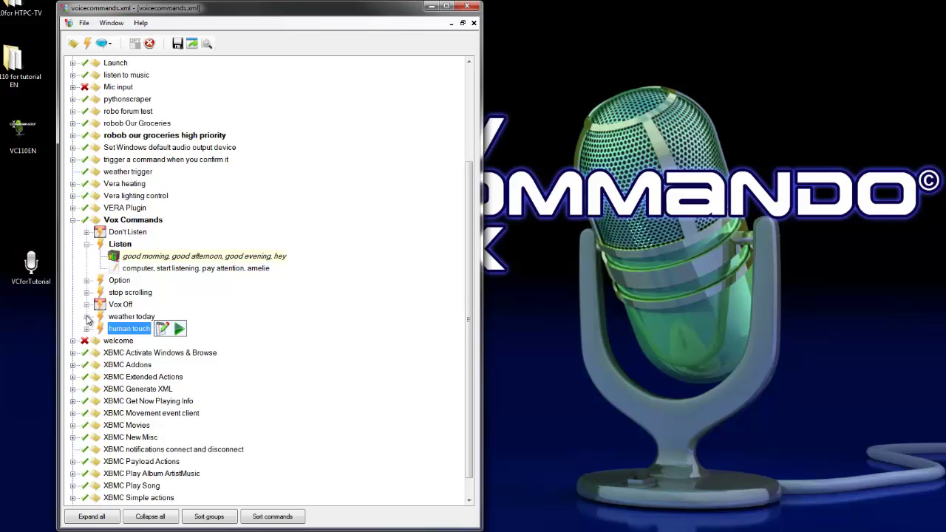
left_click(87, 316)
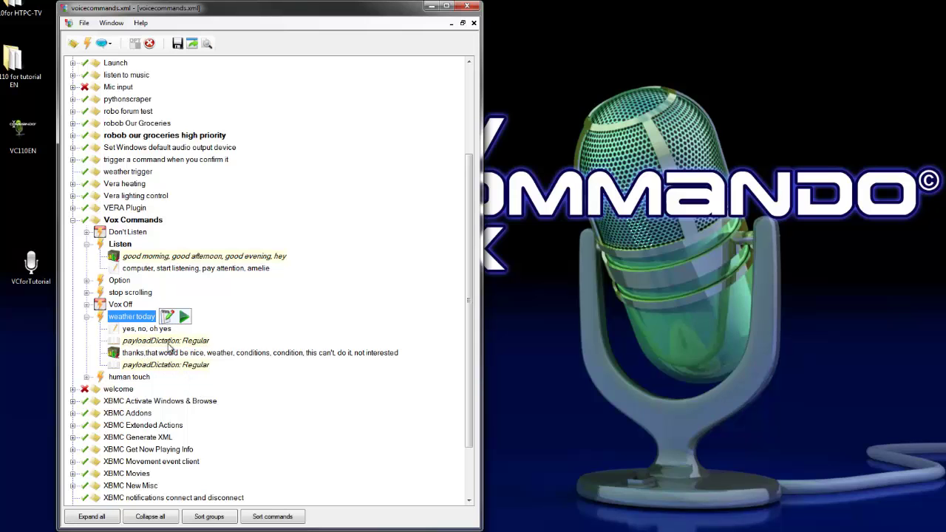
left_click(167, 318)
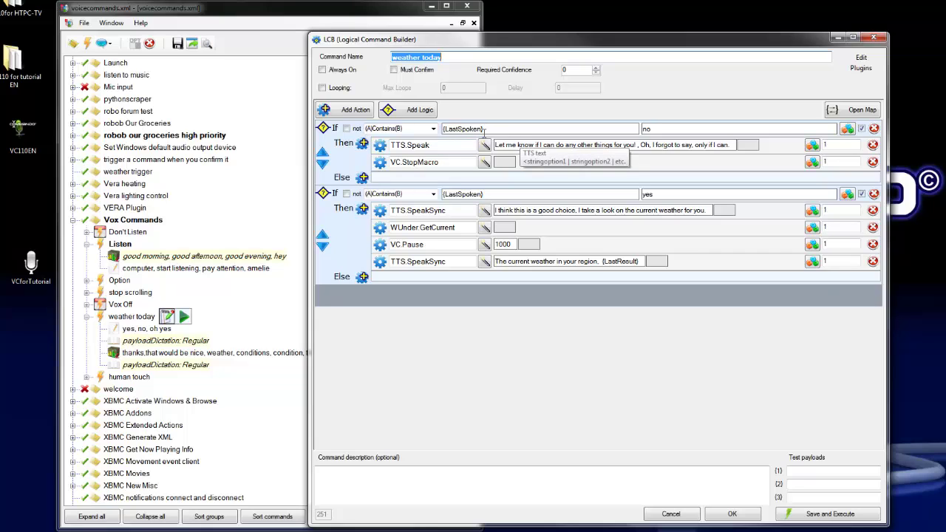
left_click_drag(485, 129, 442, 129)
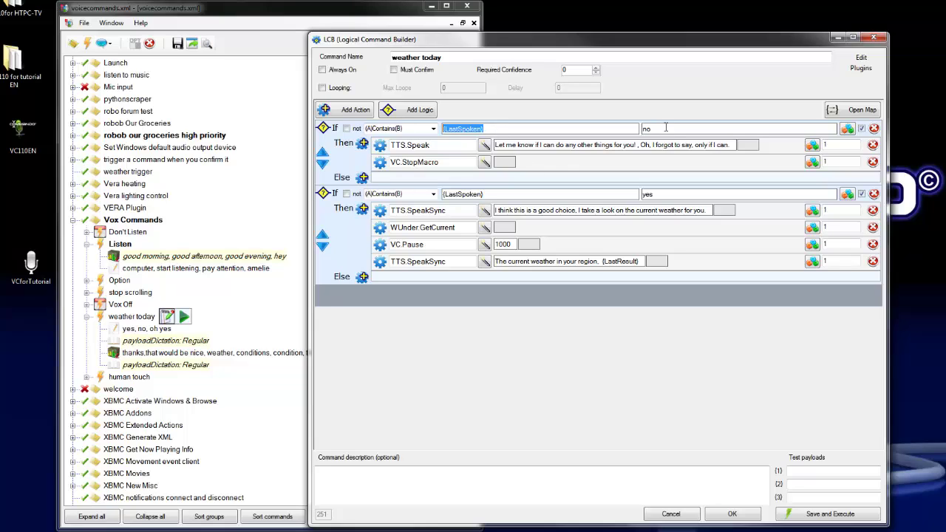
left_click(437, 145)
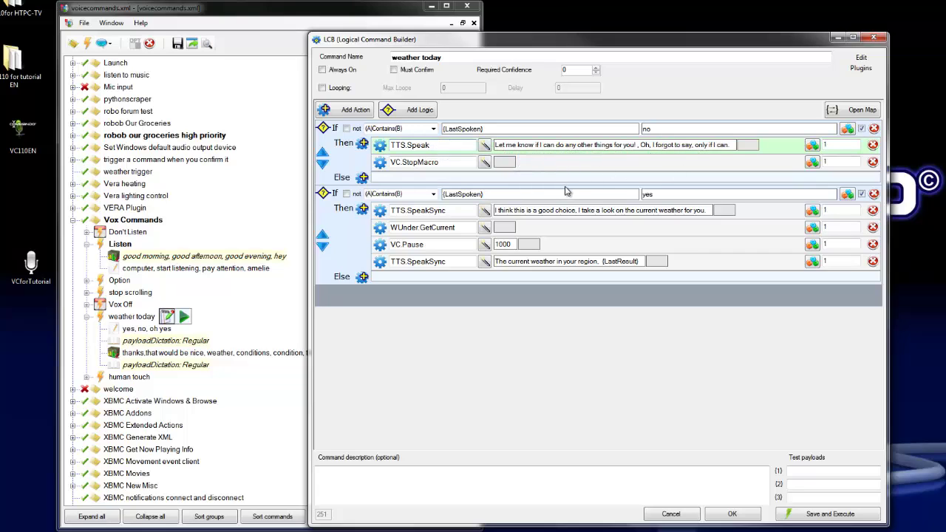
left_click(459, 165)
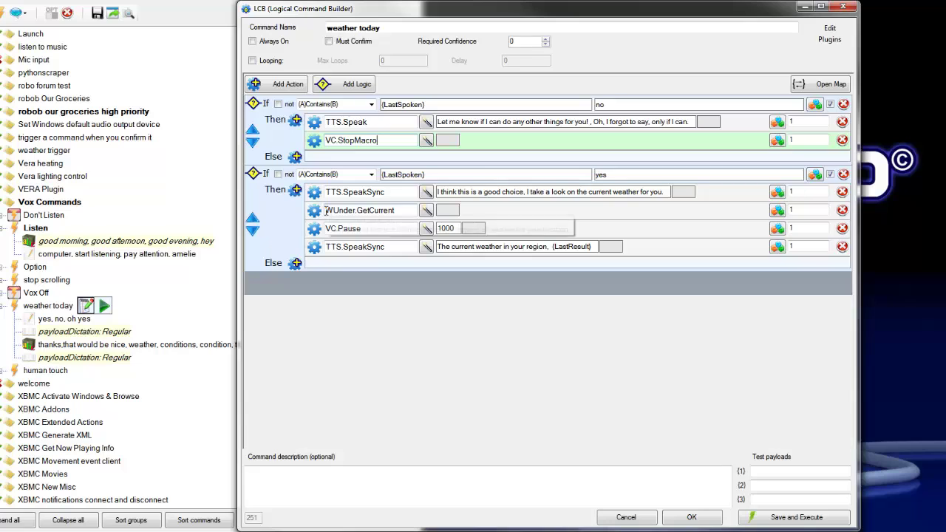
left_click(407, 210)
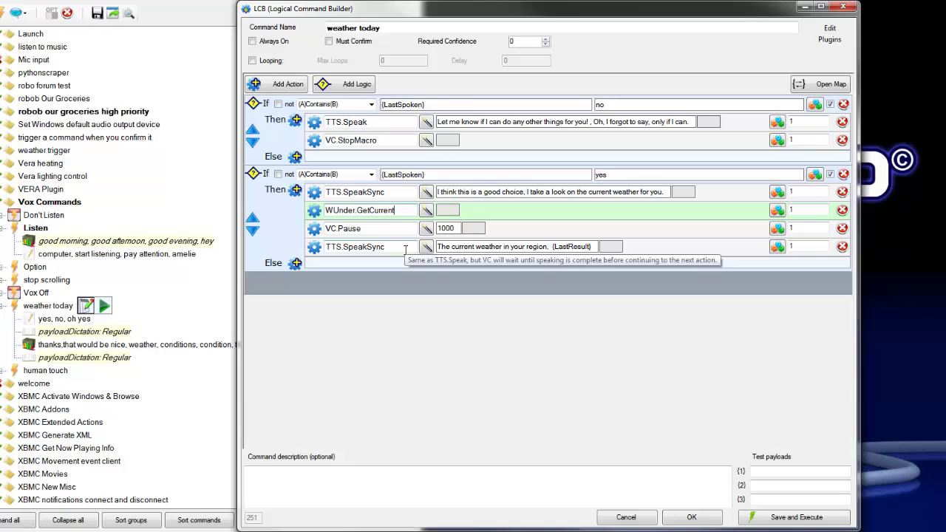
left_click(405, 251)
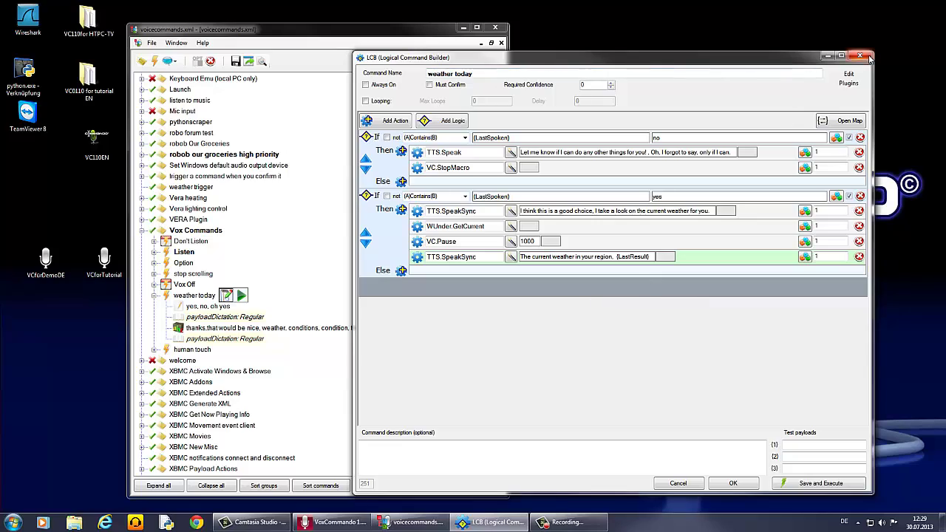
Close the weather today builder and voicecommands.xml editor, then turn VoxCommando back on
left_click(869, 57)
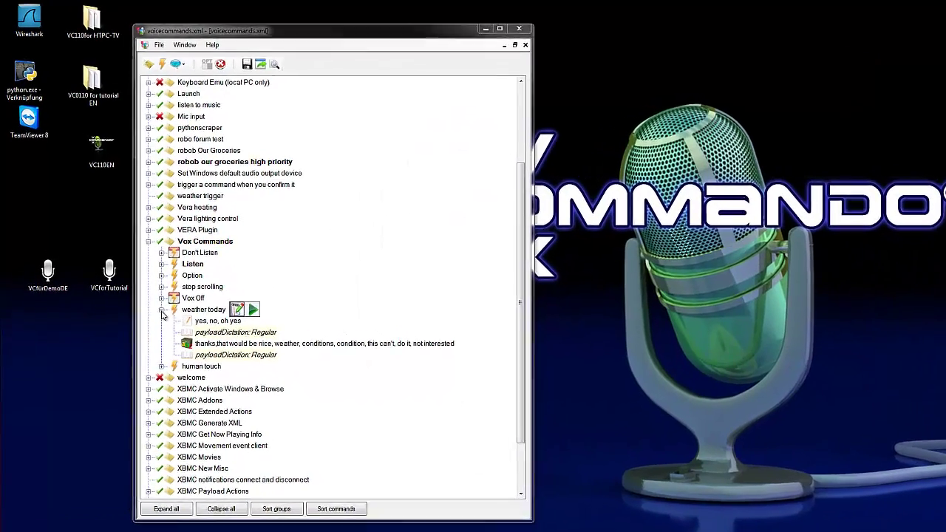
left_click(157, 300)
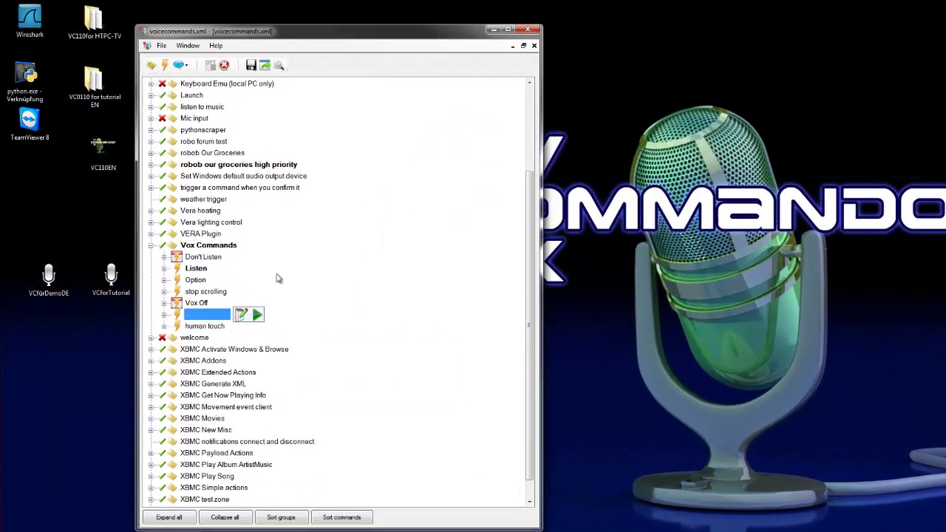
left_click(528, 30)
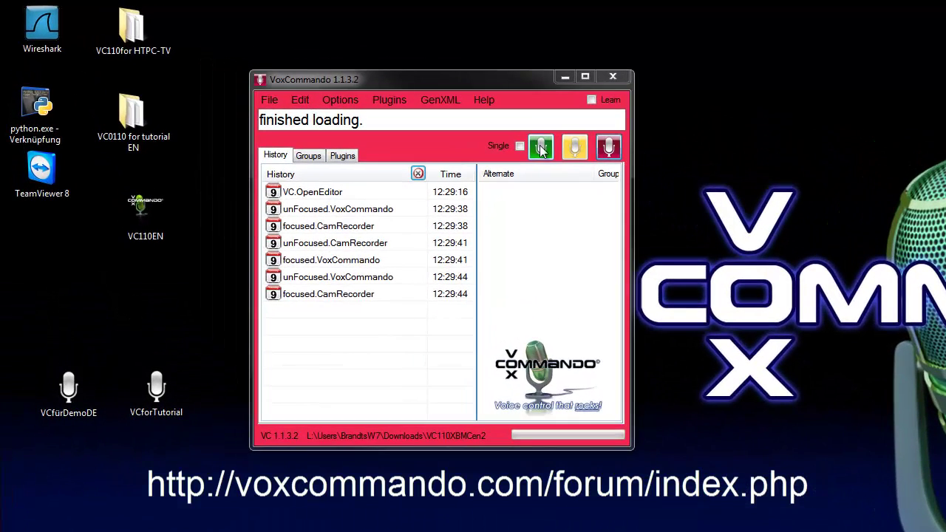
left_click(524, 142)
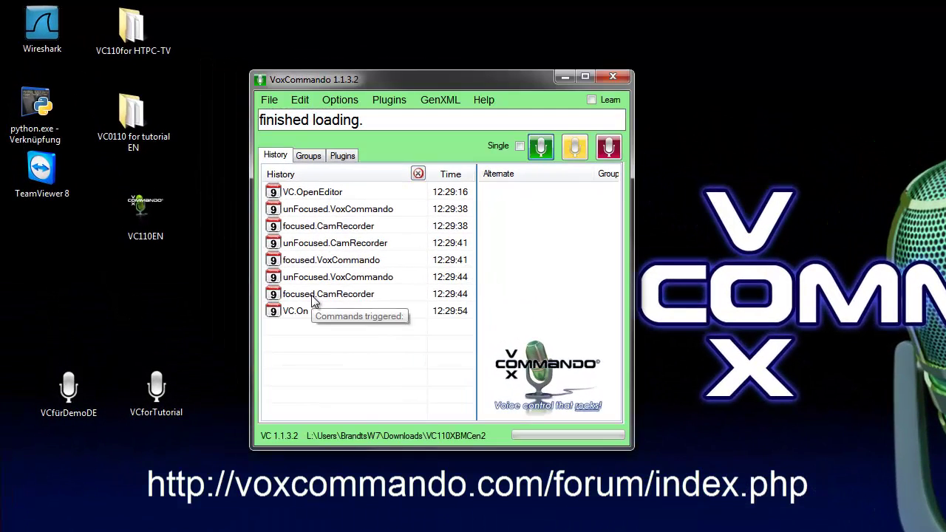